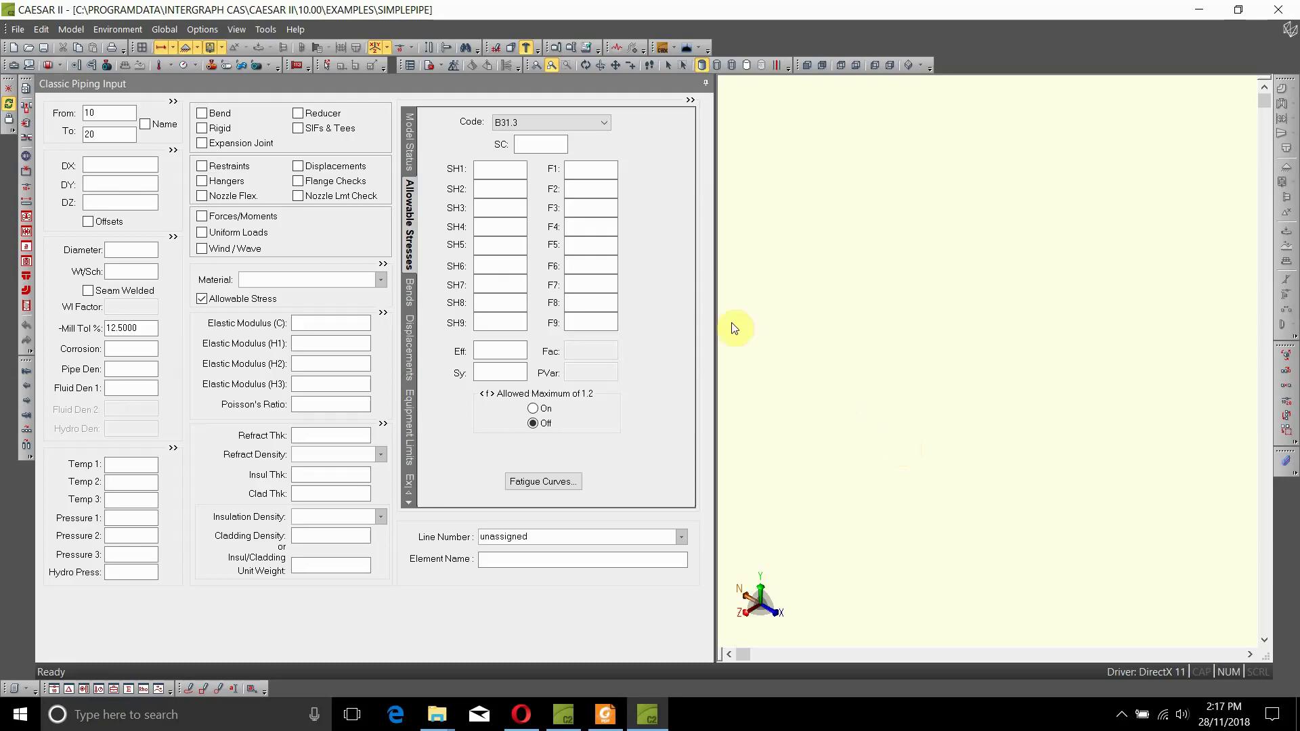
- Give the first element a 1000 mm length along X
{"action": "left_click", "coordinate": [104, 166]}
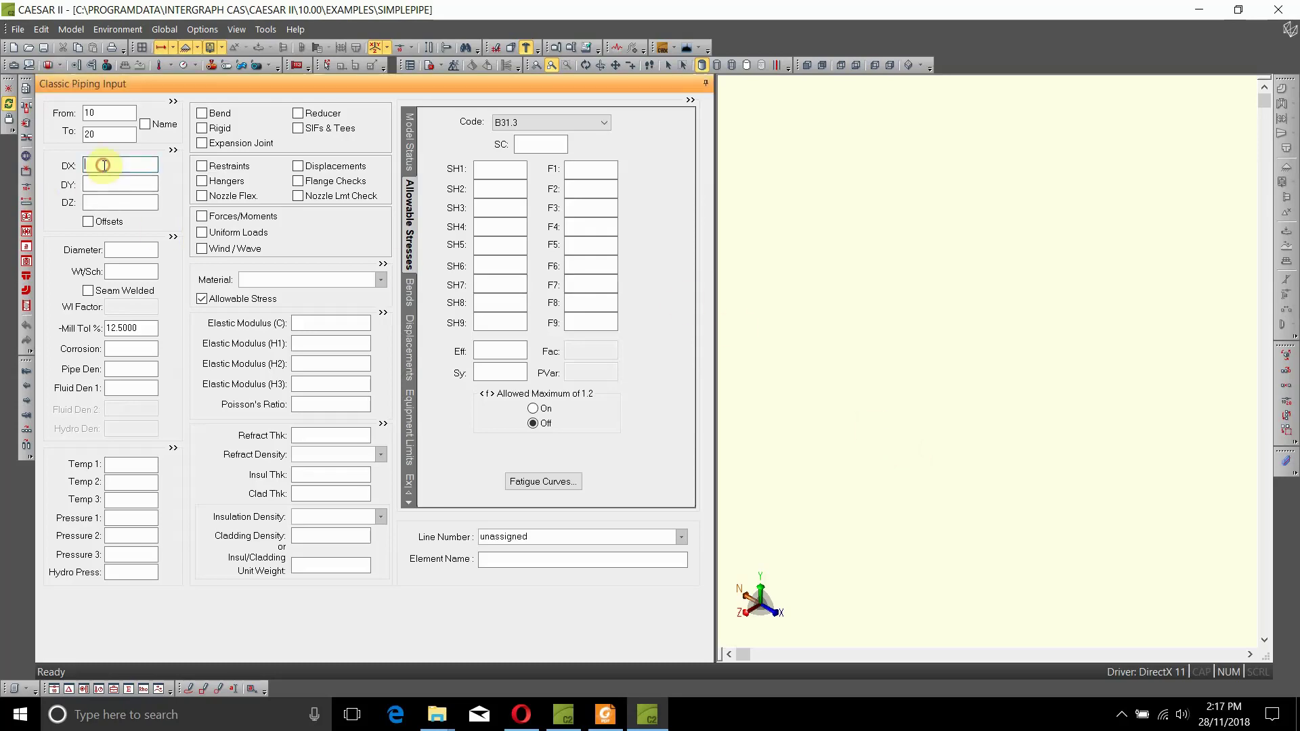
{"action": "type", "text": "1000"}
{"action": "key", "text": "Tab"}
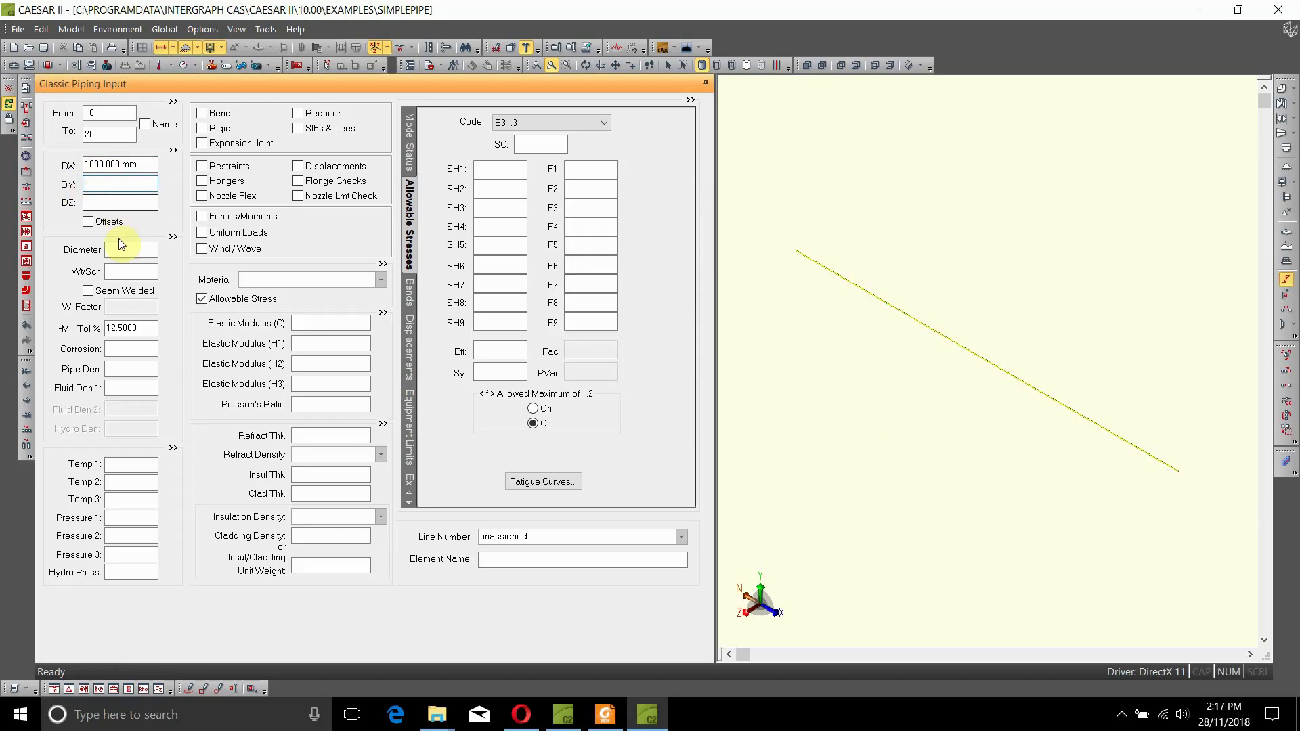
- Set diameter 12 (323.85), schedule 40 wall (10.3124) and 1.5 corrosion allowance
{"action": "left_click", "coordinate": [126, 250]}
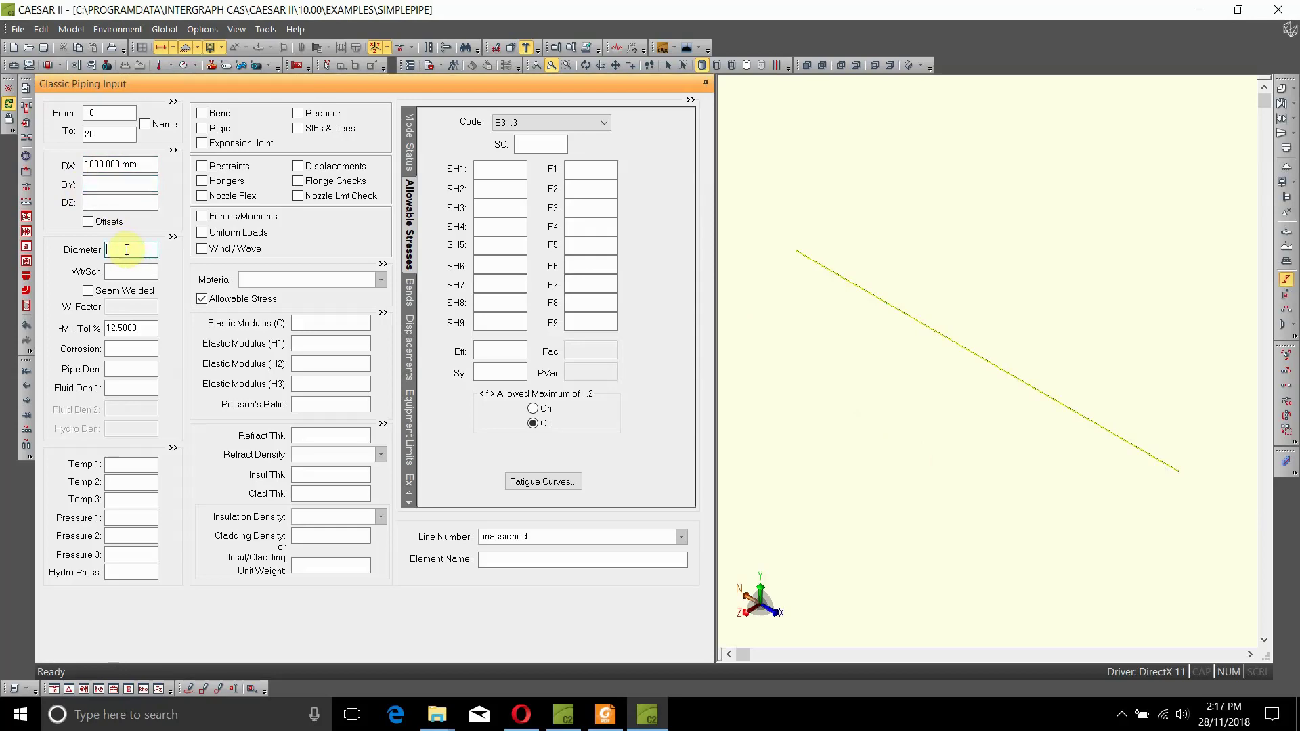
{"action": "type", "text": "12"}
{"action": "key", "text": "Tab"}
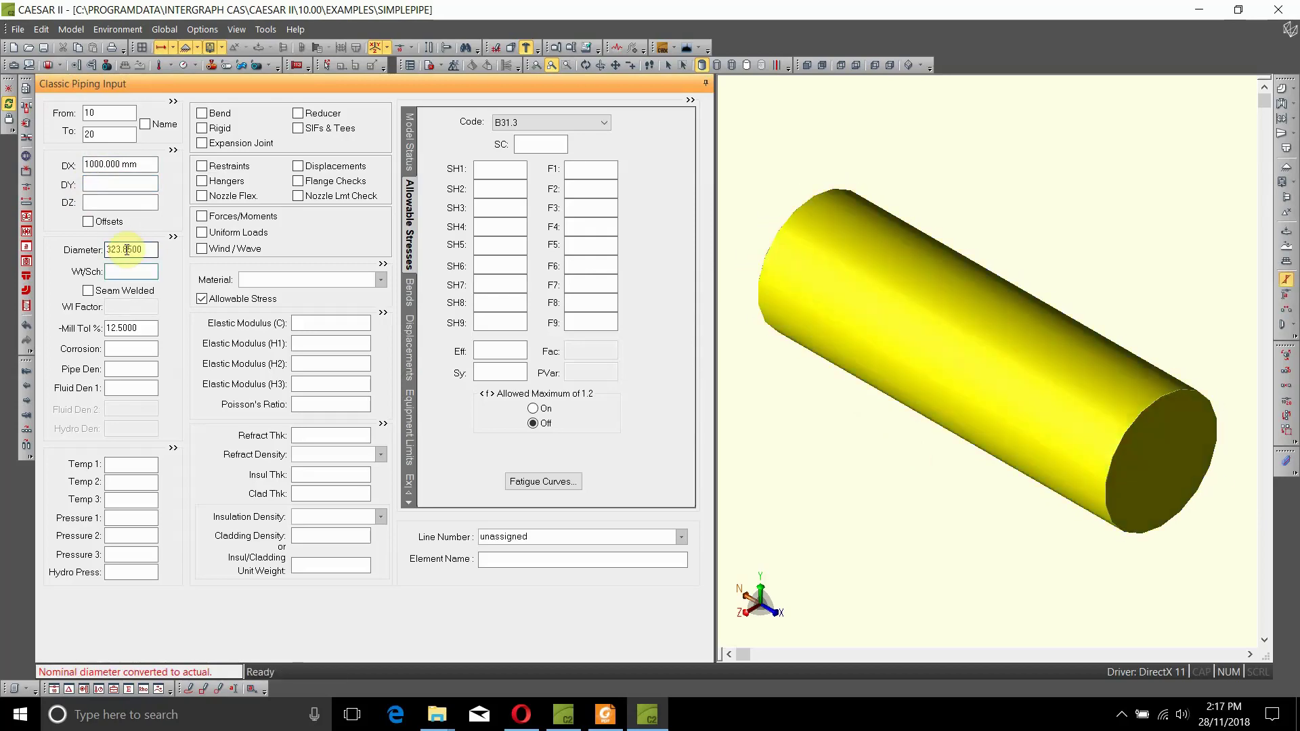
{"action": "type", "text": "40"}
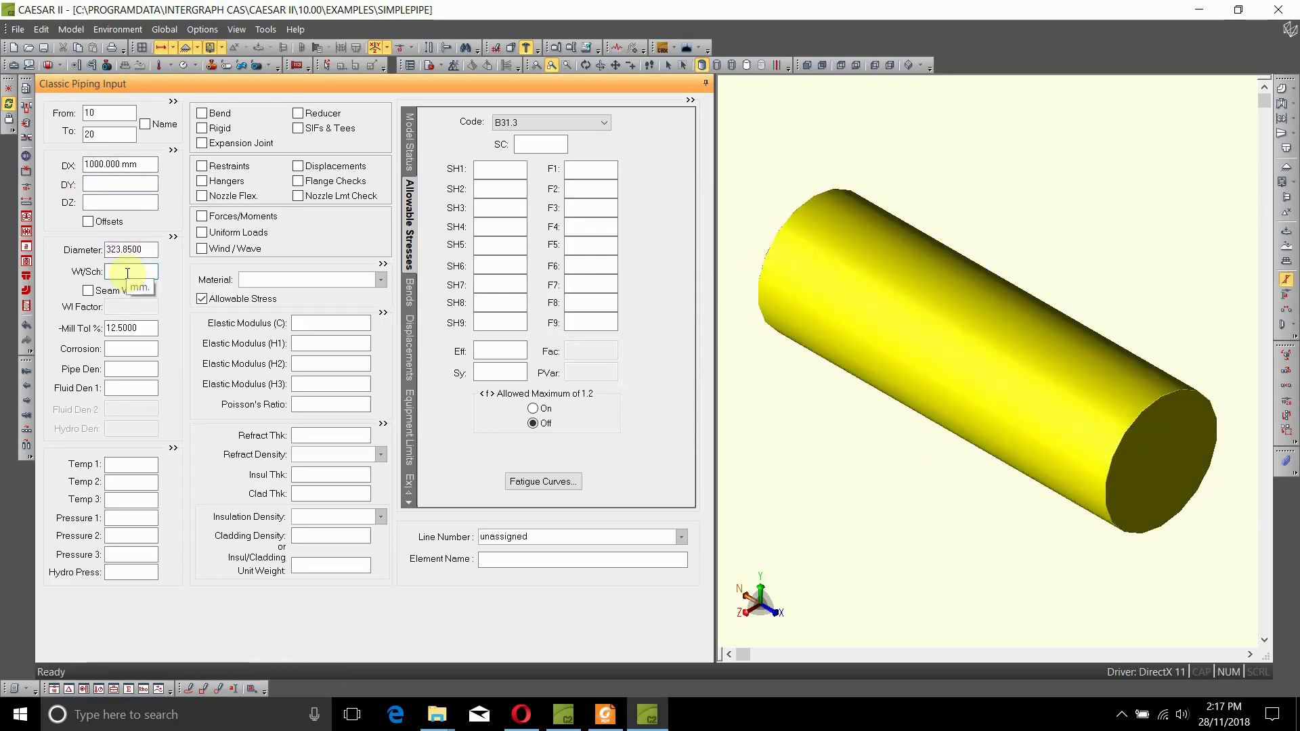
{"action": "key", "text": "Tab"}
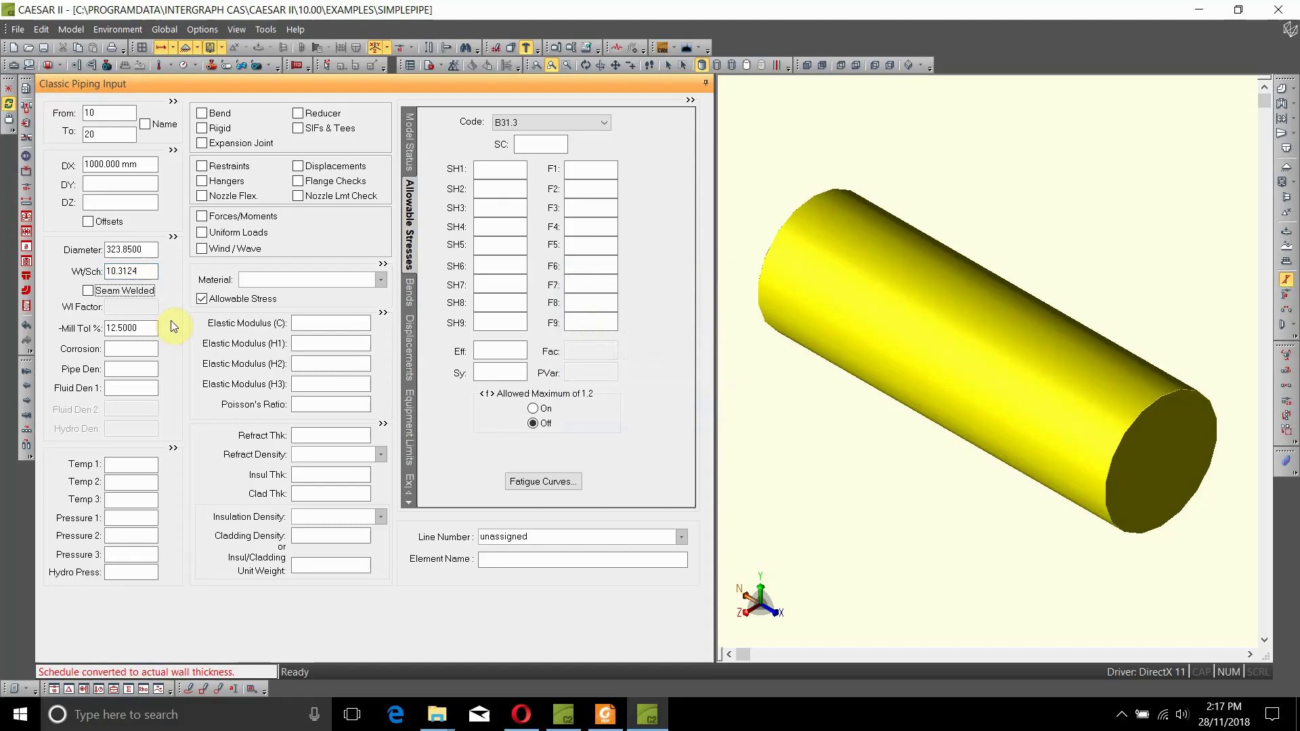
{"action": "left_click", "coordinate": [115, 348]}
{"action": "type", "text": "1.5"}
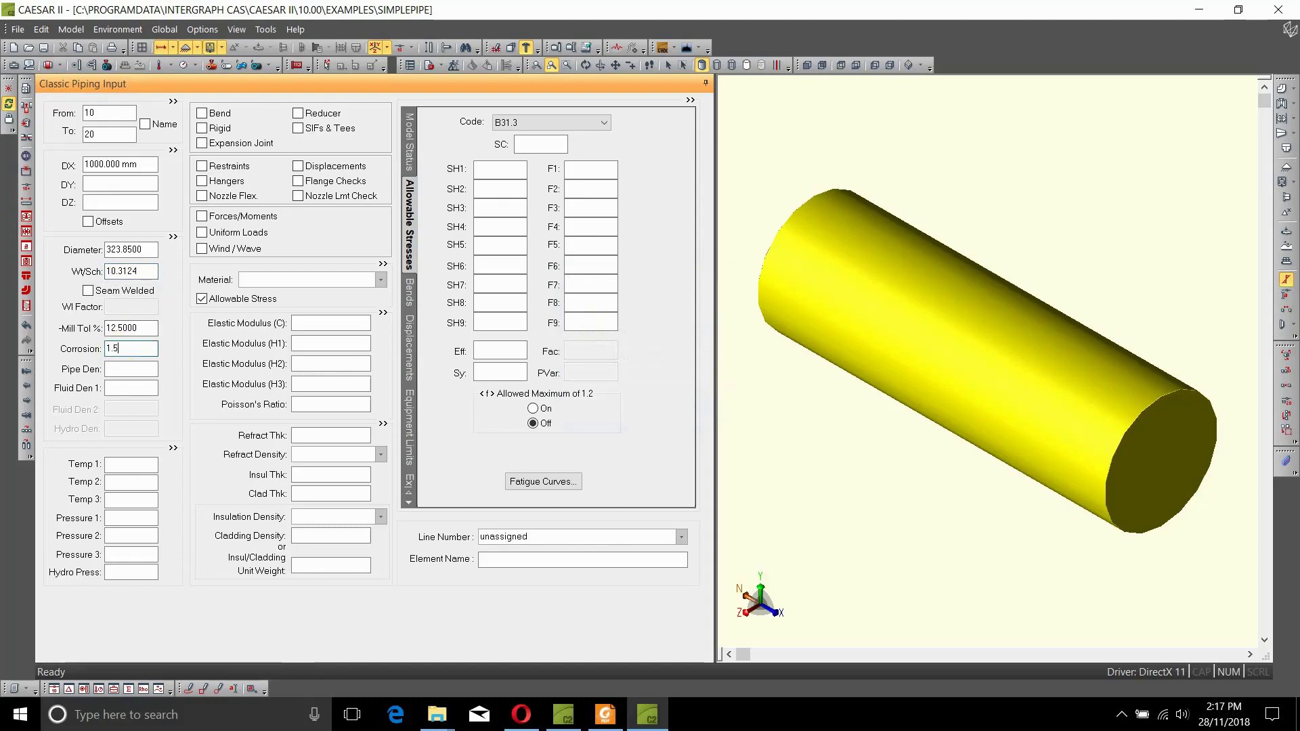
{"action": "key", "text": "Tab"}
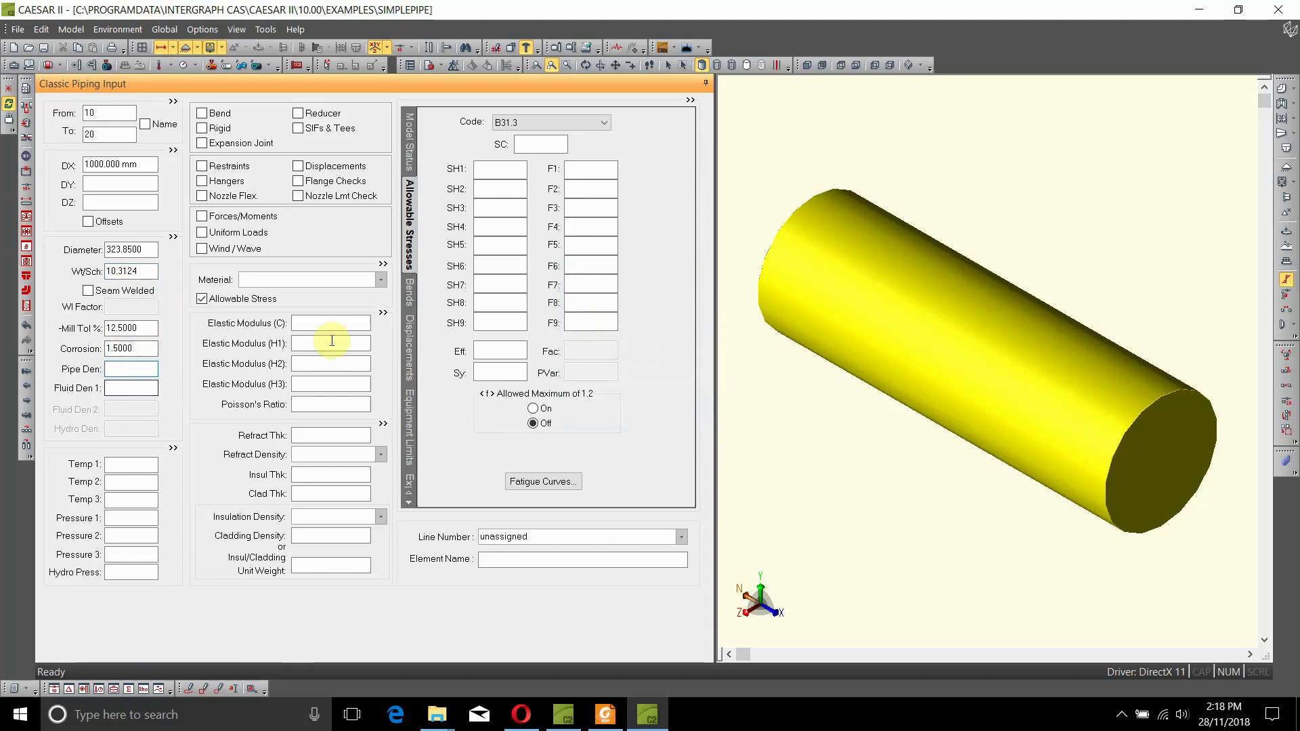
- Assign (102)A53 Grade B as the pipe material from the Material list
{"action": "left_click", "coordinate": [381, 279]}
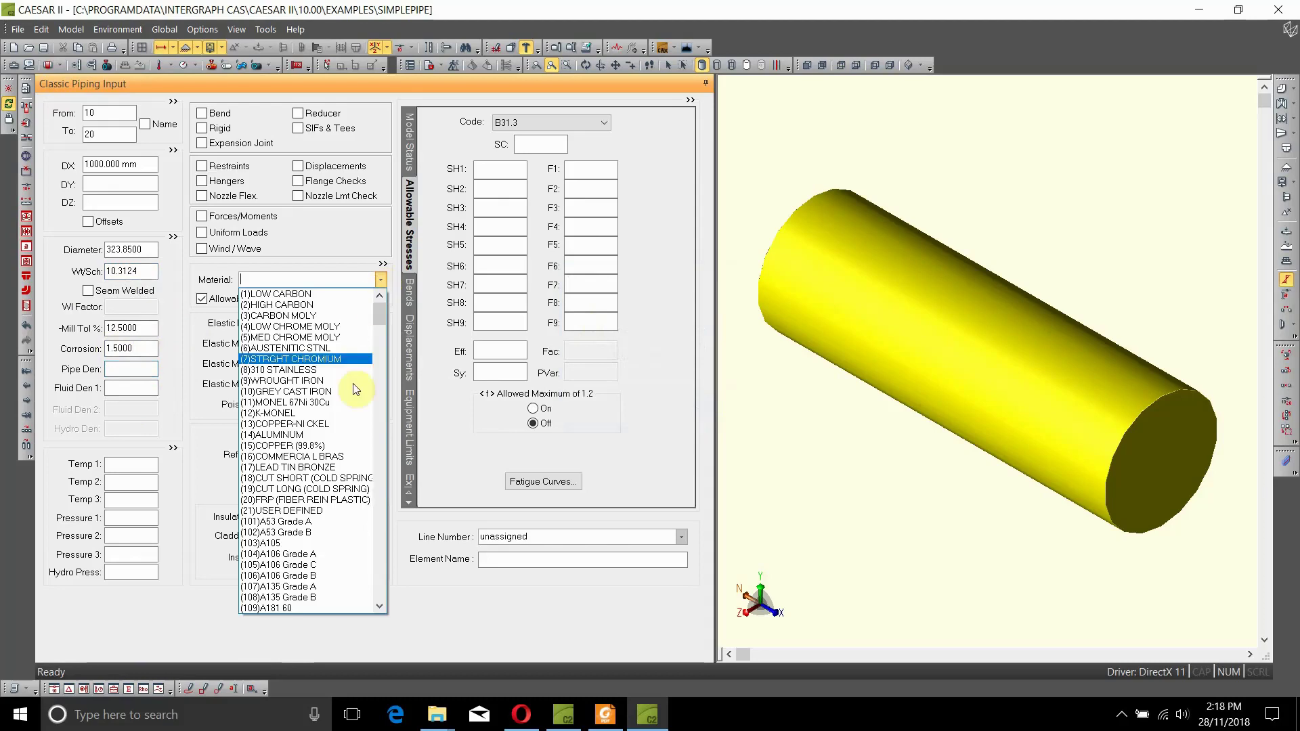
{"action": "scroll", "coordinate": [324, 538], "scroll_direction": "down", "scroll_amount": 1}
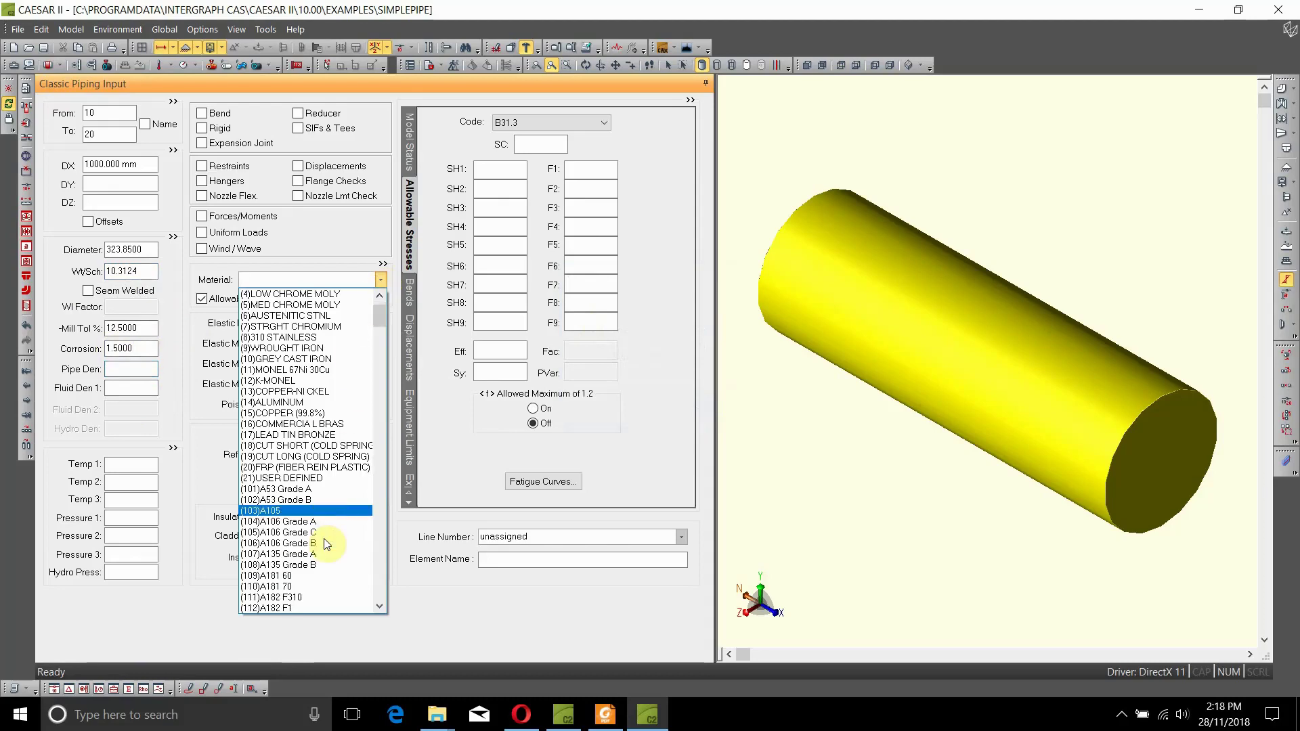
{"action": "scroll", "coordinate": [308, 534], "scroll_direction": "down", "scroll_amount": 5}
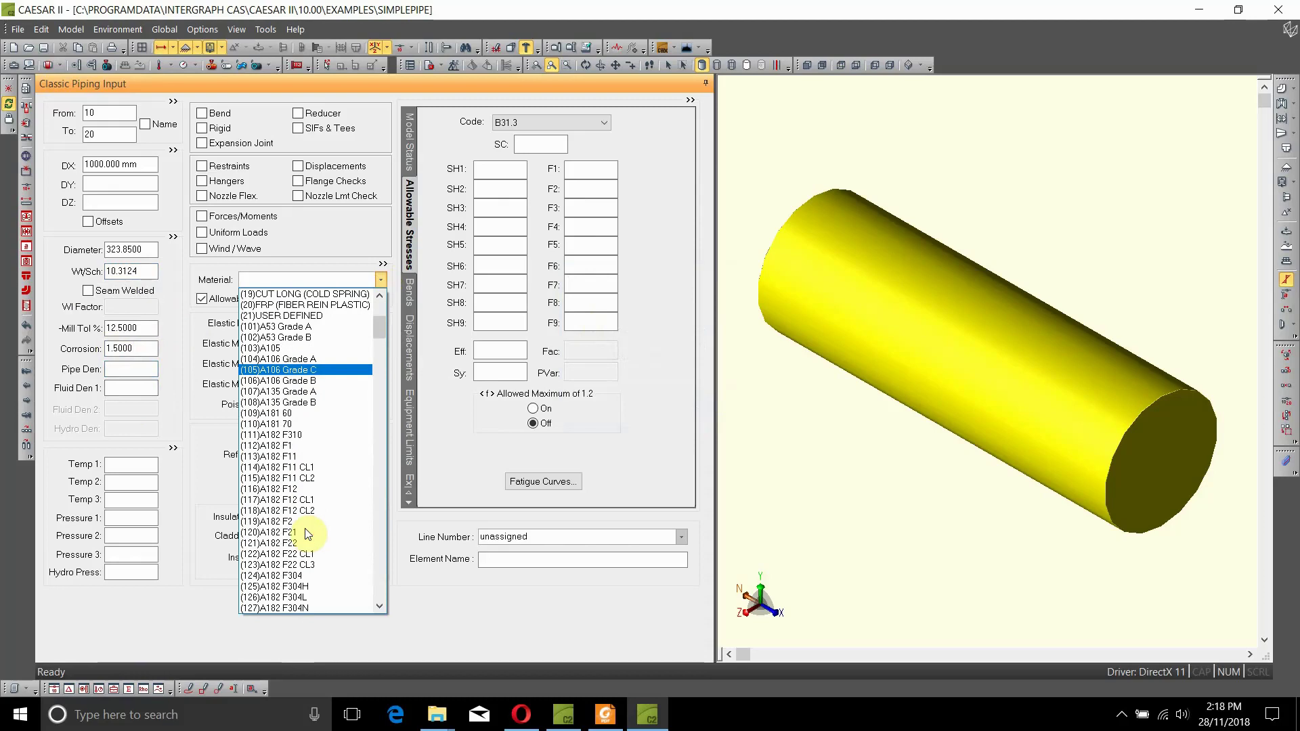
{"action": "scroll", "coordinate": [309, 534], "scroll_direction": "down", "scroll_amount": 6}
{"action": "scroll", "coordinate": [308, 534], "scroll_direction": "up", "scroll_amount": 7}
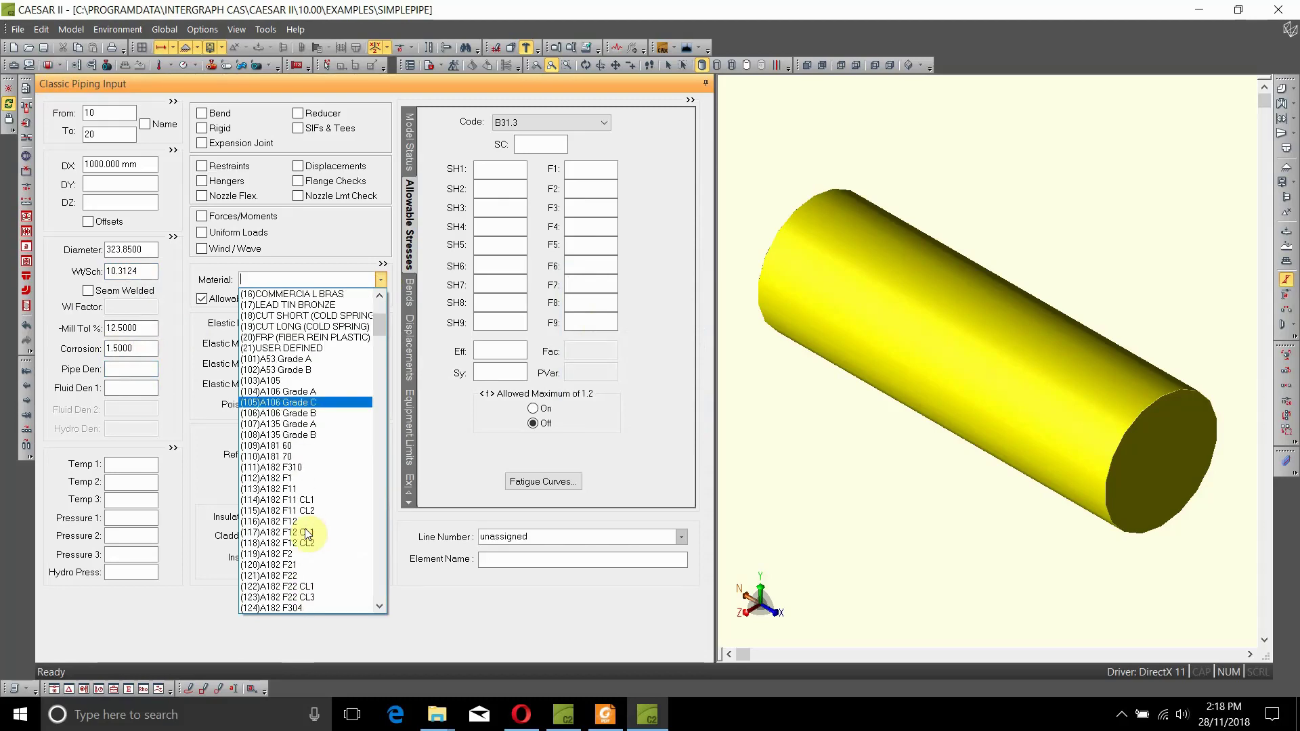
{"action": "left_click", "coordinate": [288, 370]}
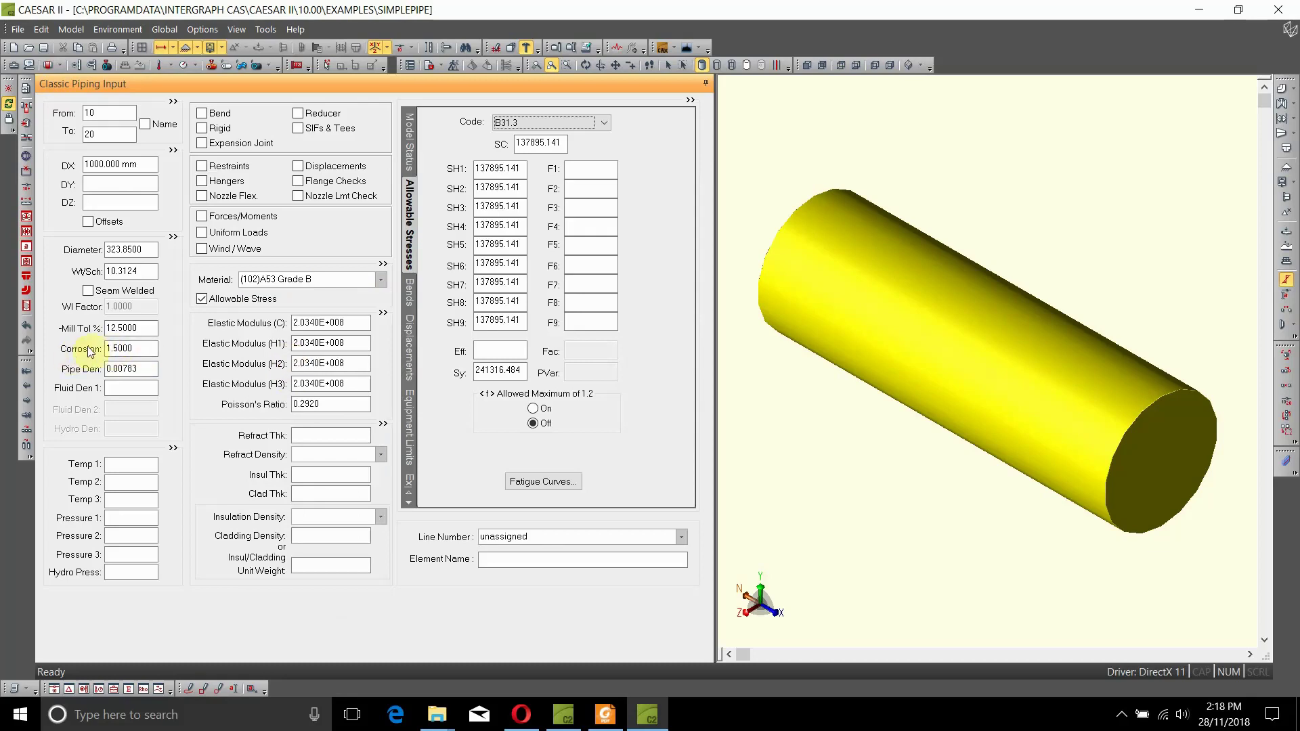
- Enter fluid density 0.0012 and temperatures 120 and 95
{"action": "left_click", "coordinate": [112, 388]}
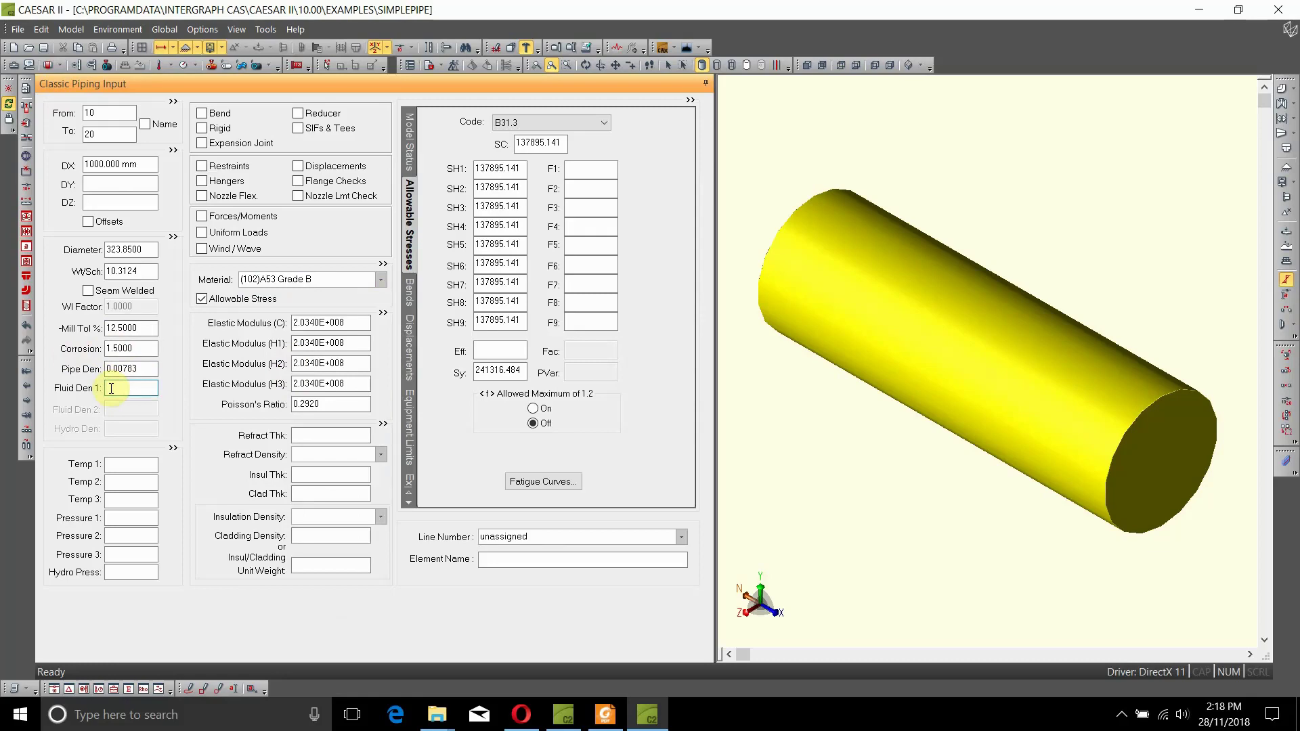
{"action": "type", "text": "0.00120"}
{"action": "left_click", "coordinate": [132, 469]}
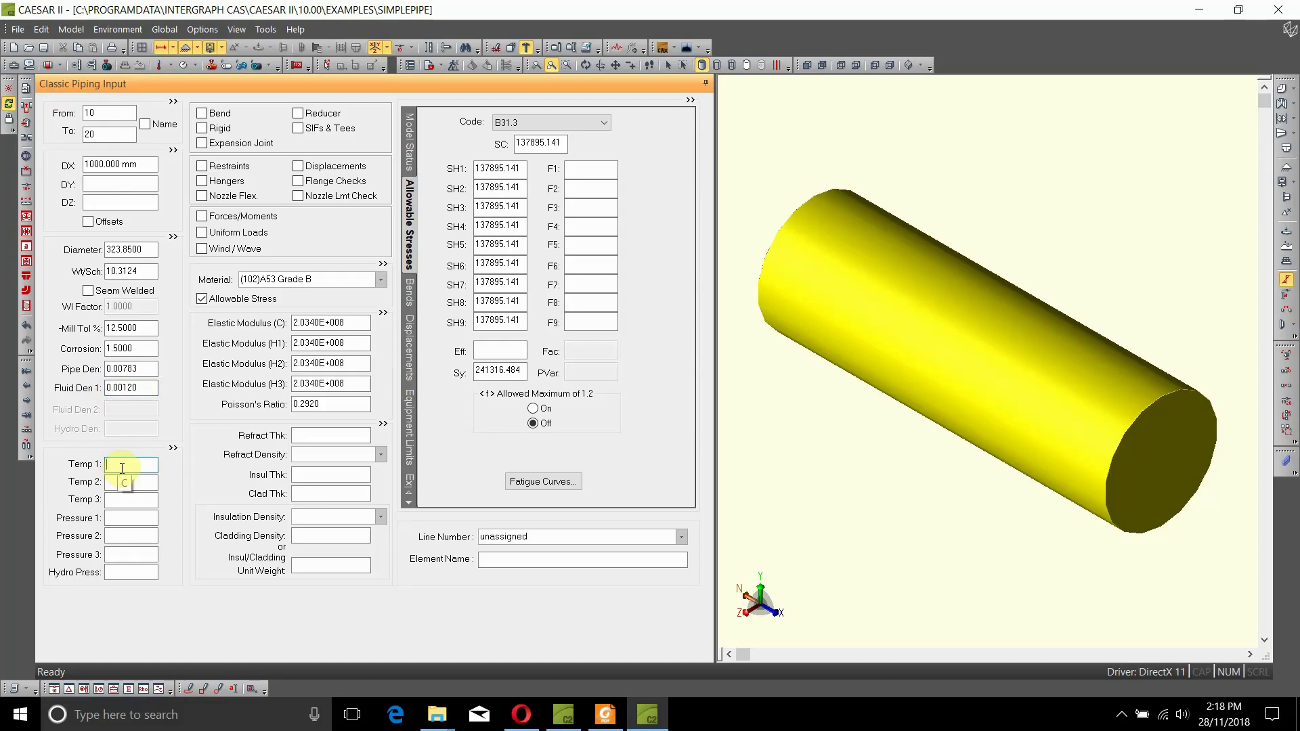
{"action": "type", "text": "120"}
{"action": "key", "text": "Tab"}
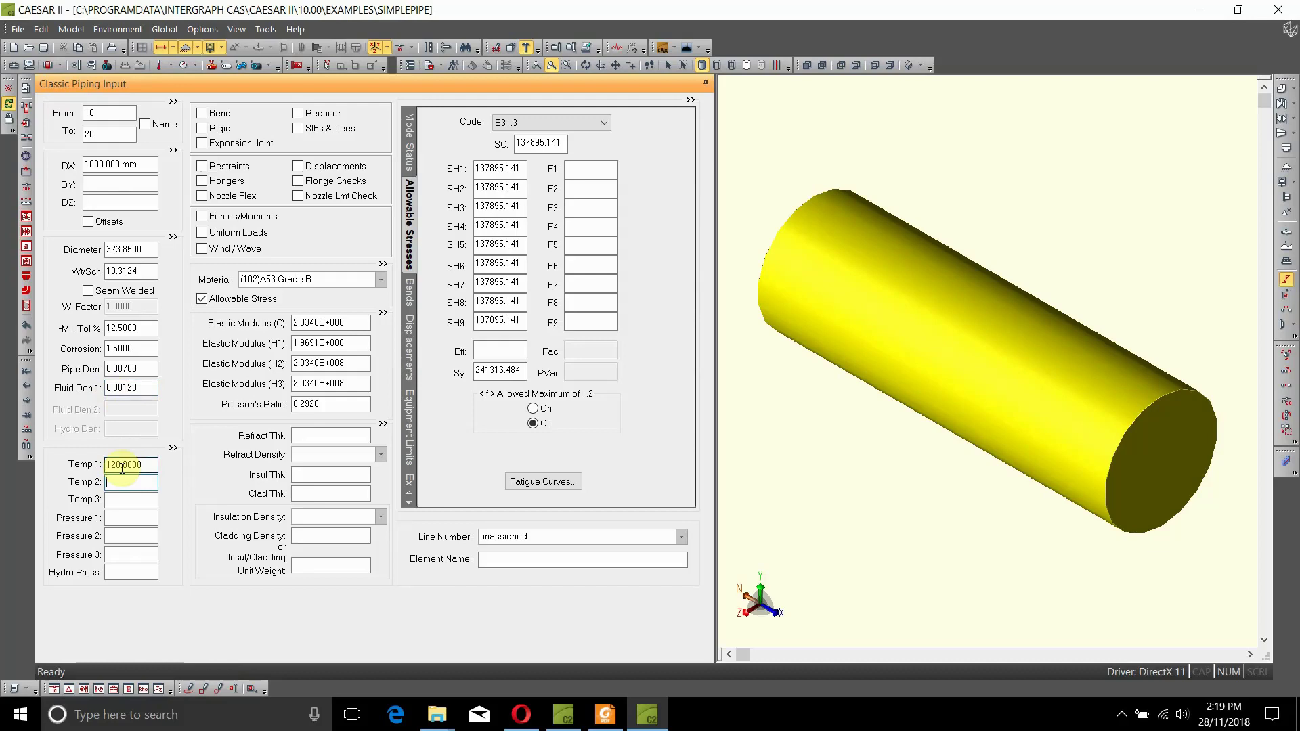
{"action": "type", "text": "95"}
{"action": "key", "text": "Tab"}
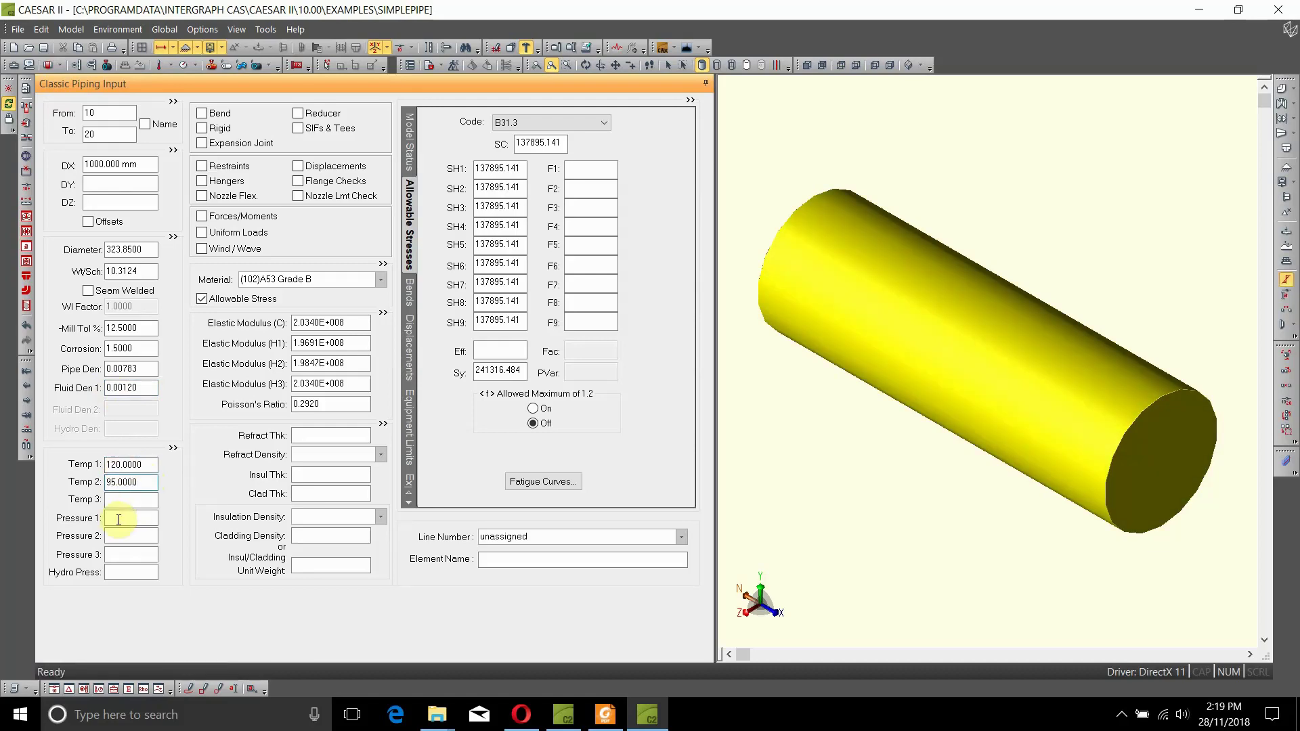
- Enter pressures 5000 and 3750 and a hydrotest pressure of 7500
{"action": "left_click", "coordinate": [118, 520]}
{"action": "type", "text": "5000"}
{"action": "key", "text": "Tab"}
{"action": "type", "text": "3"}
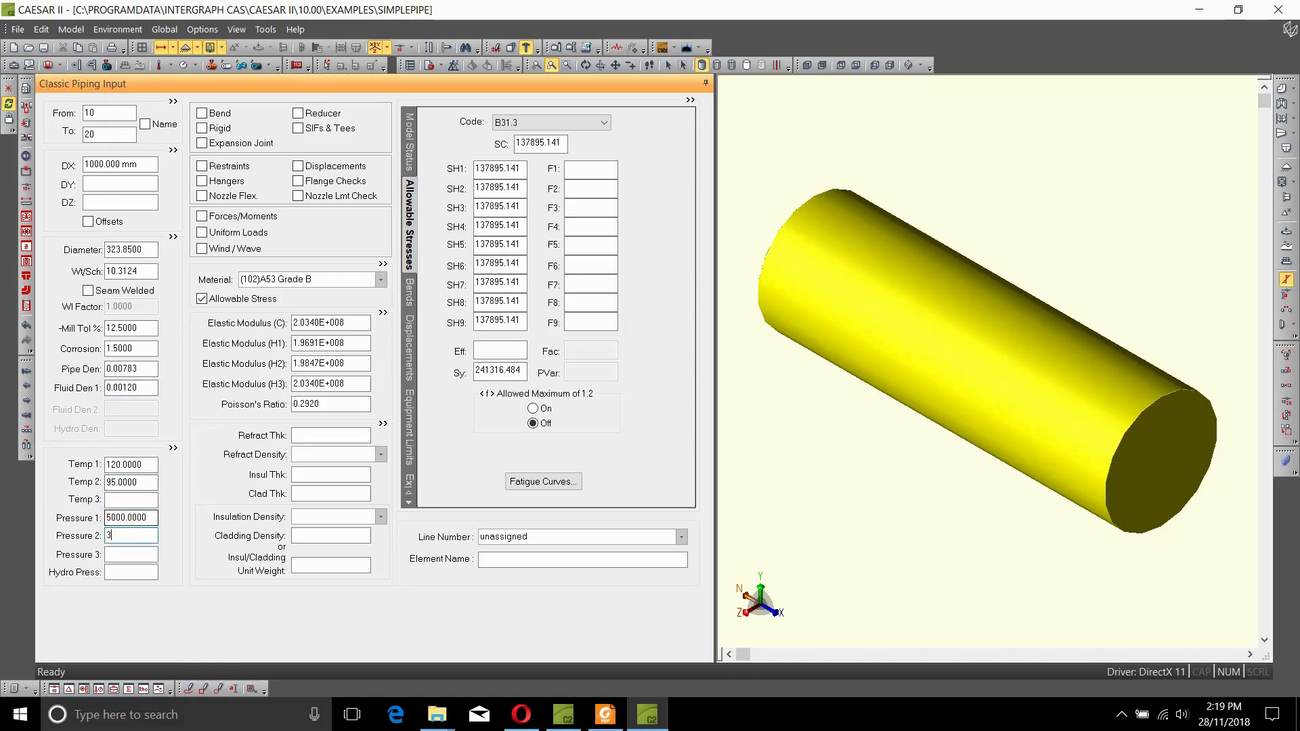
{"action": "type", "text": "750"}
{"action": "key", "text": "Tab"}
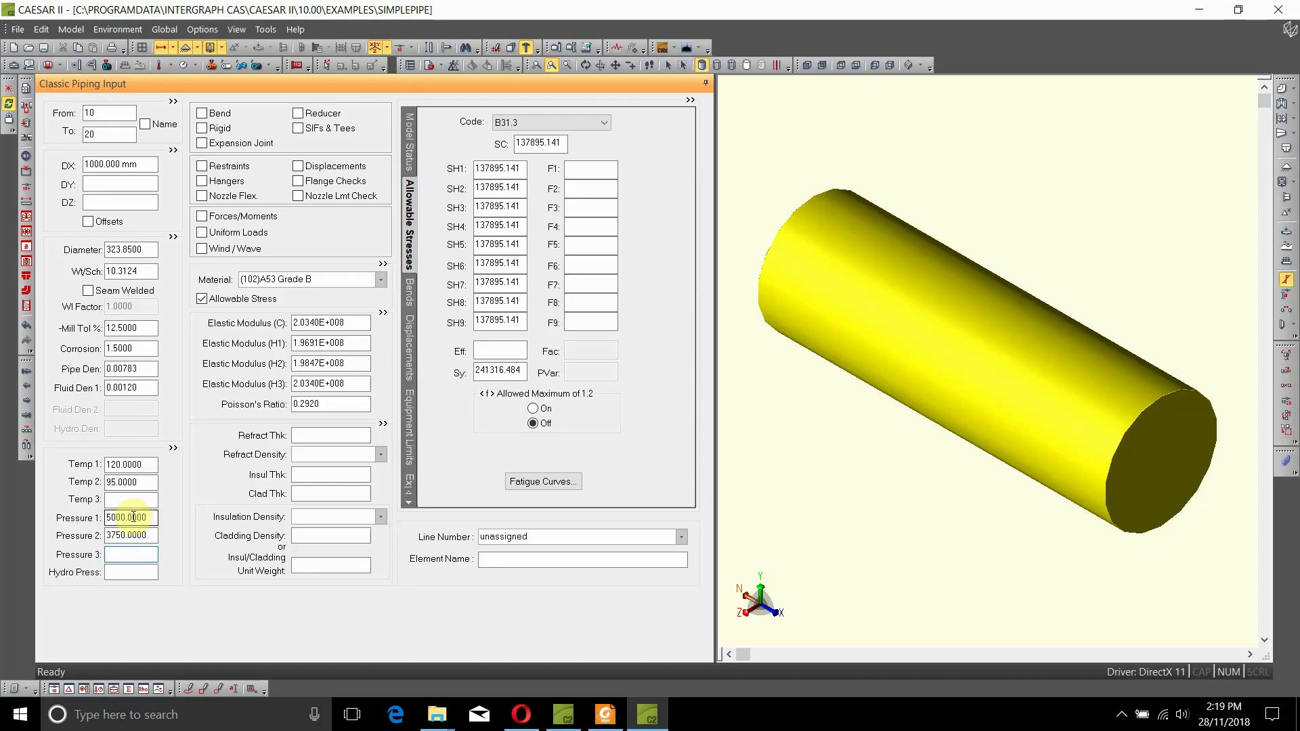
{"action": "key", "text": "Tab"}
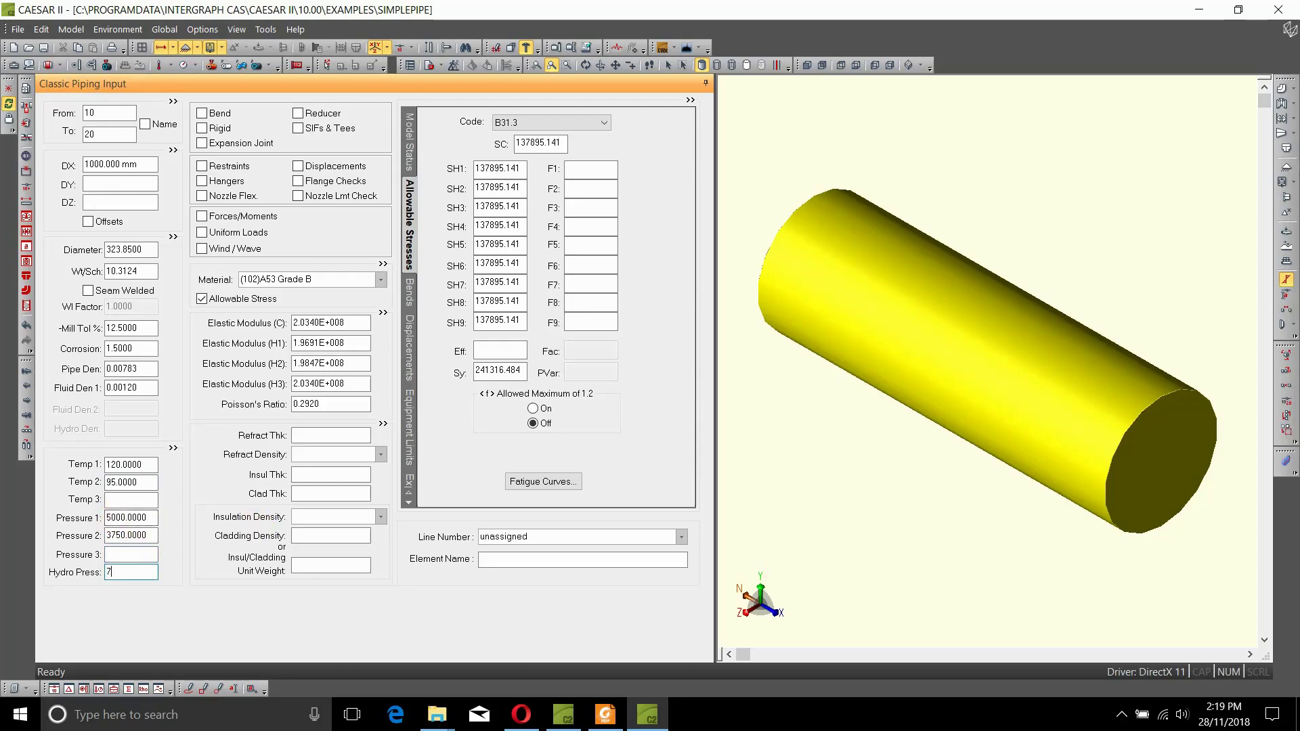
{"action": "type", "text": "7500"}
{"action": "key", "text": "Tab"}
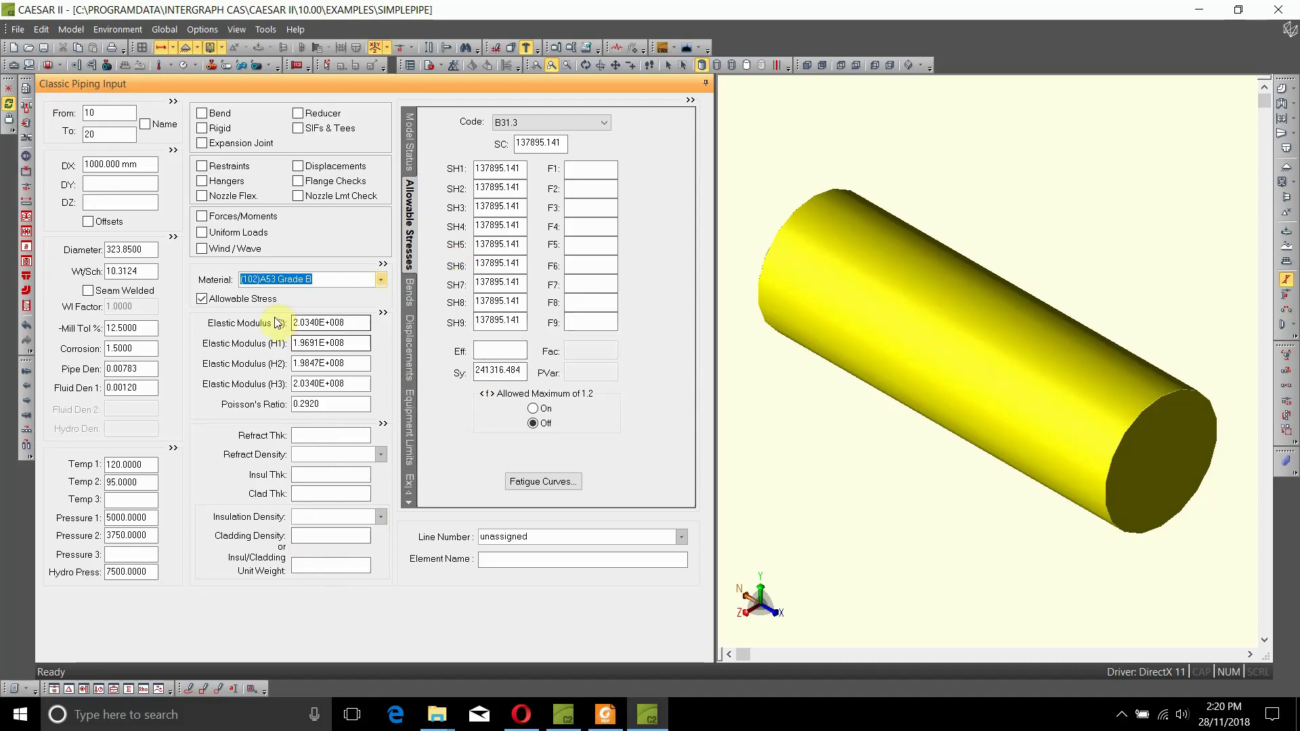
- Continue to a new element 20–30 and give it a 5000 mm rise along Y
{"action": "left_click", "coordinate": [25, 434]}
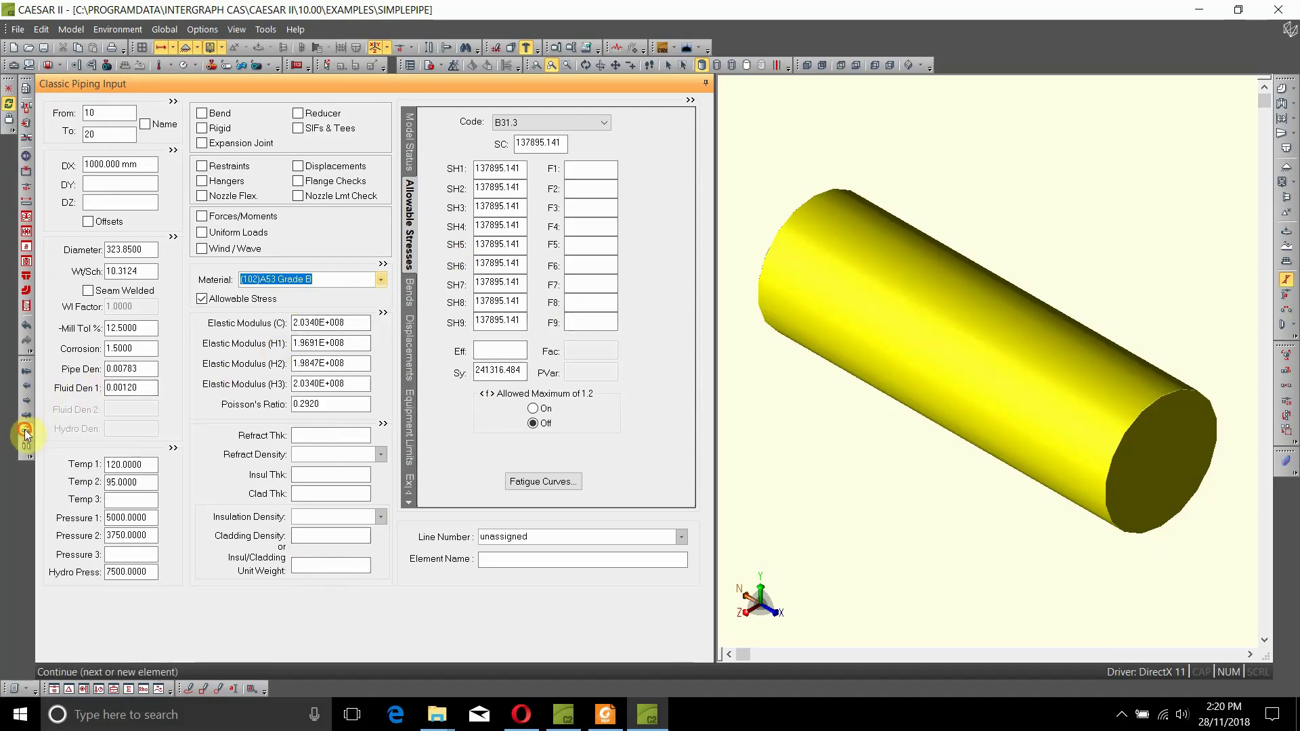
{"action": "left_click", "coordinate": [99, 186]}
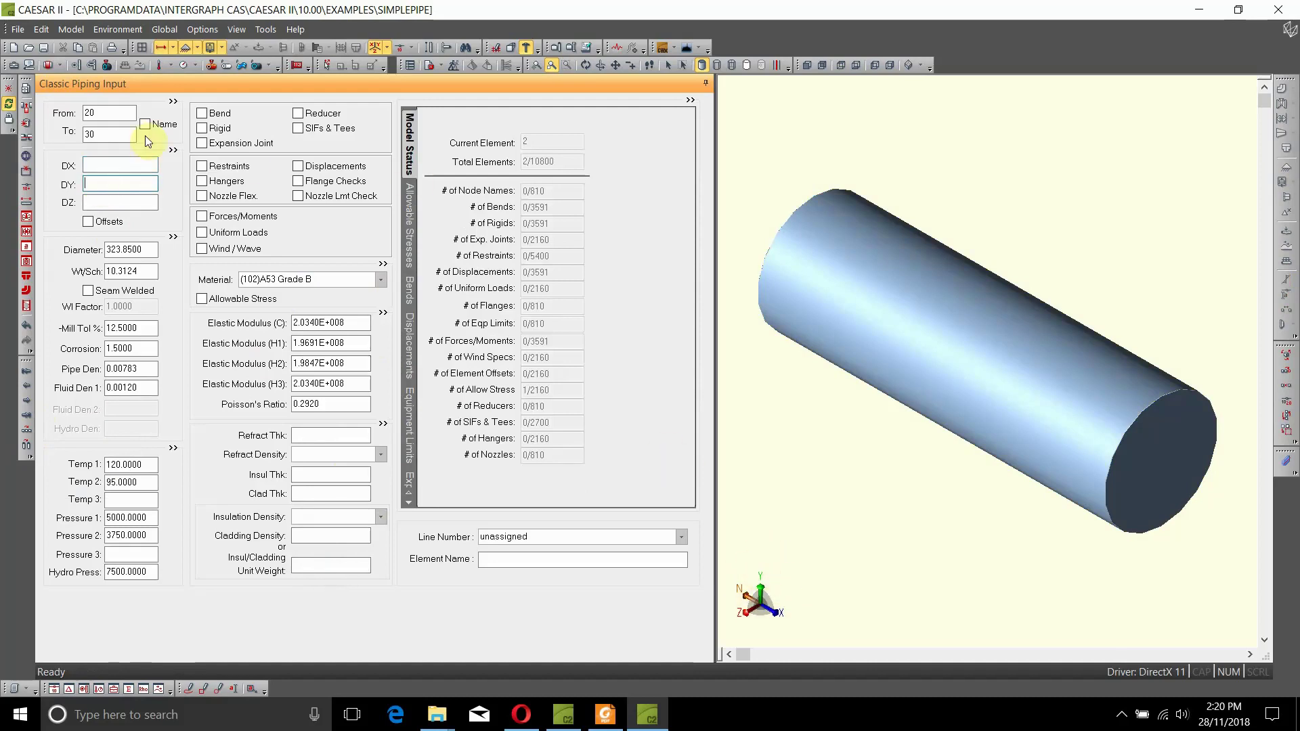
{"action": "left_click", "coordinate": [94, 183]}
{"action": "type", "text": "5000"}
{"action": "key", "text": "Tab"}
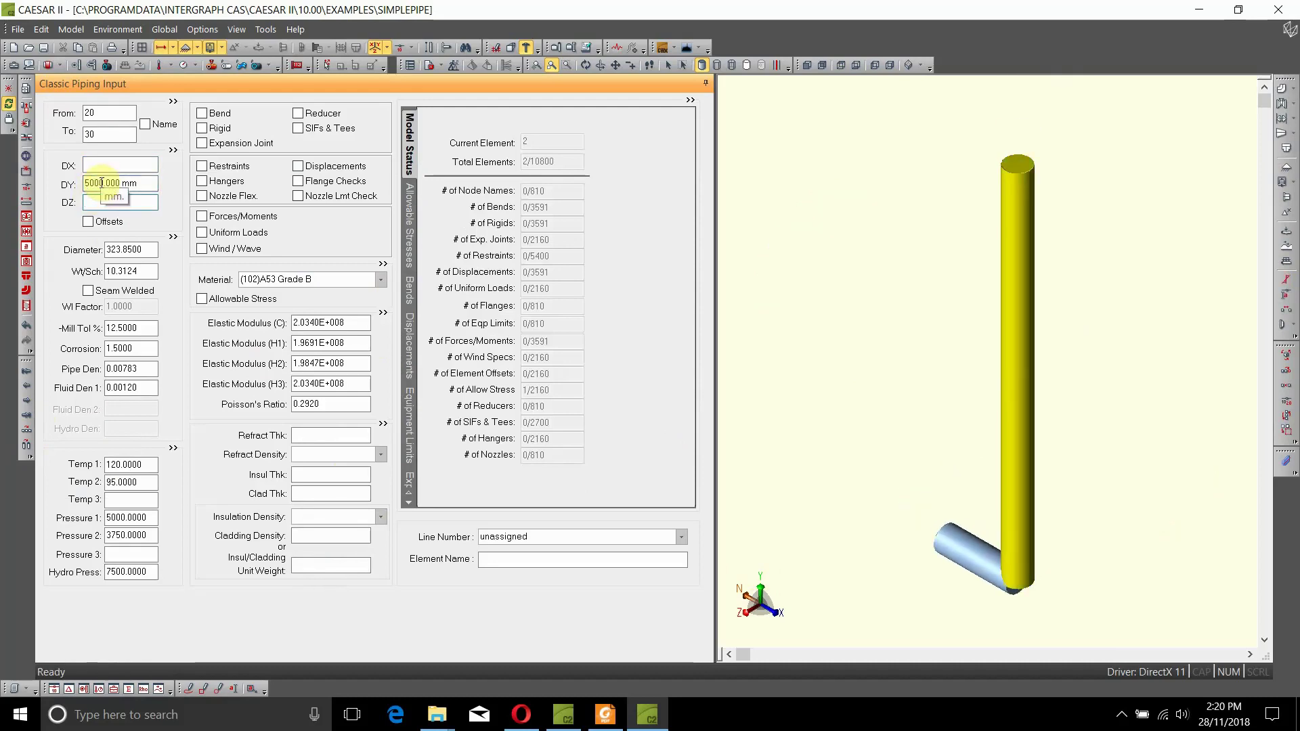
{"action": "left_click", "coordinate": [103, 198]}
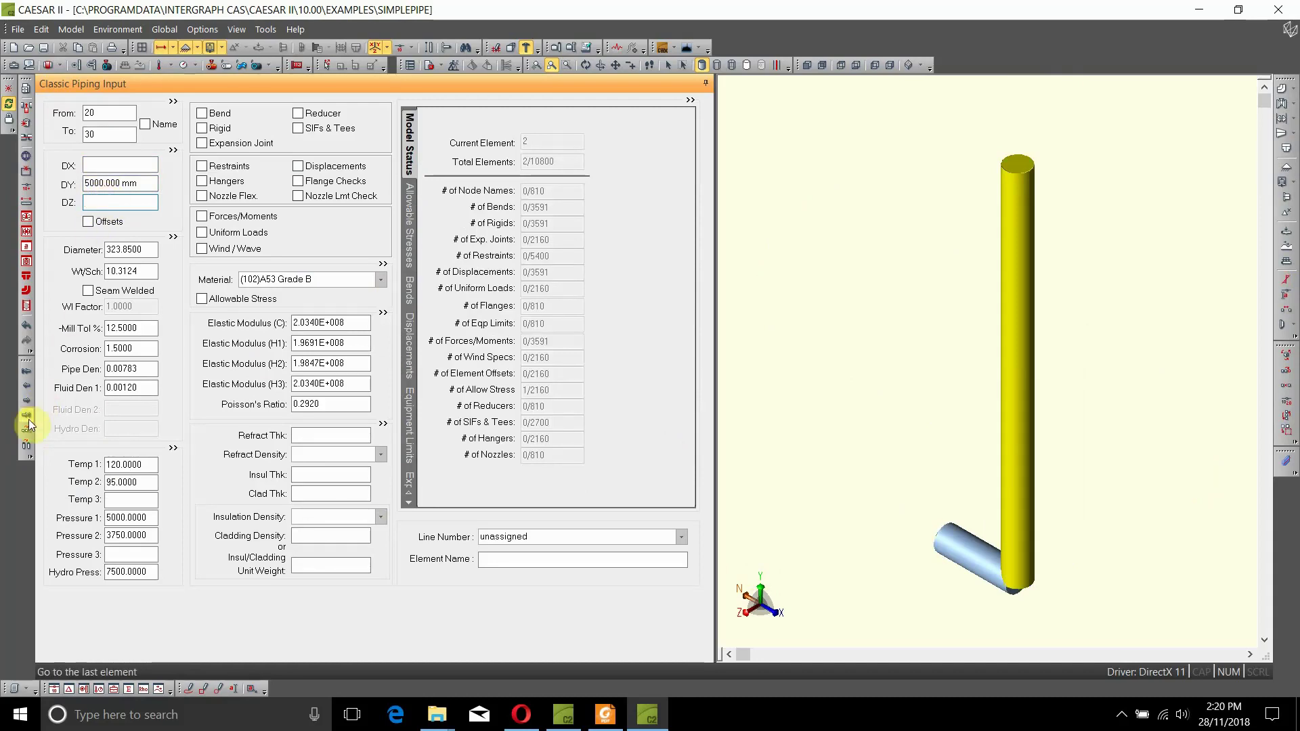
- Continue to element 30–40 running 2500 mm along Z
{"action": "left_click", "coordinate": [29, 426]}
{"action": "left_click", "coordinate": [91, 203]}
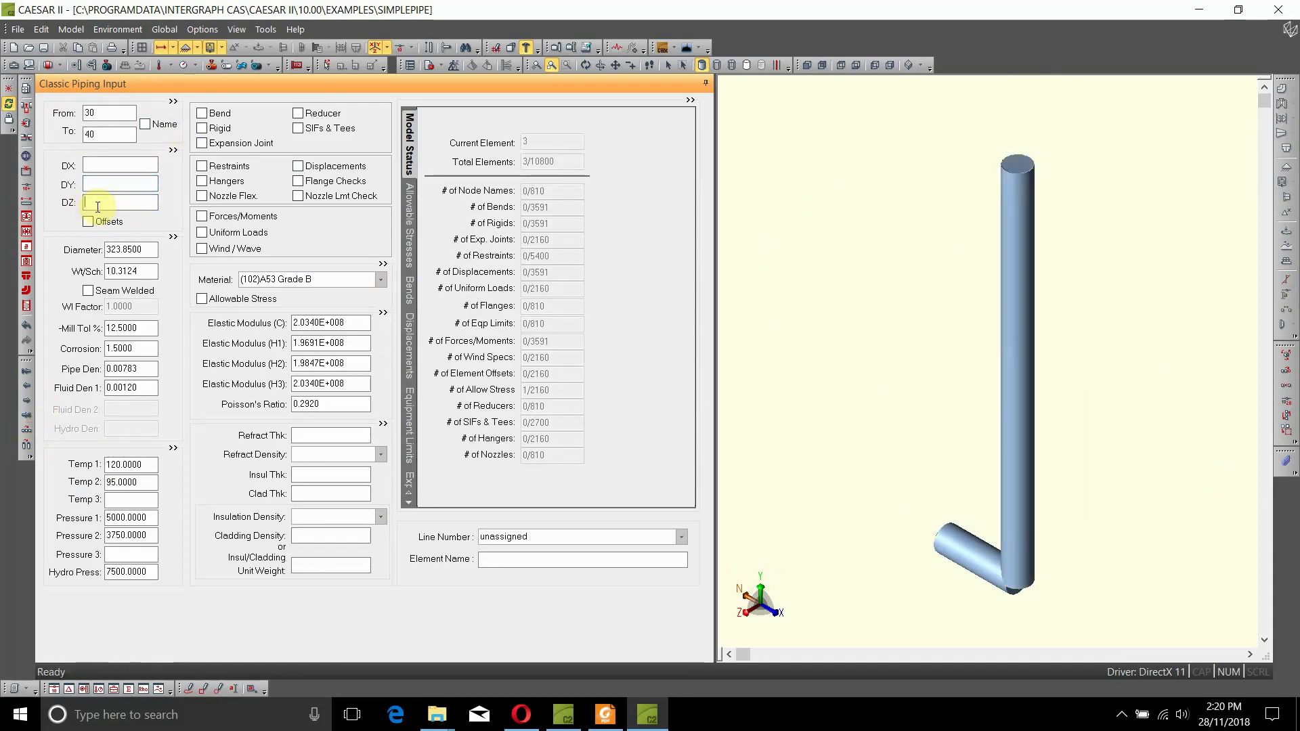
{"action": "type", "text": "2500"}
{"action": "key", "text": "Tab"}
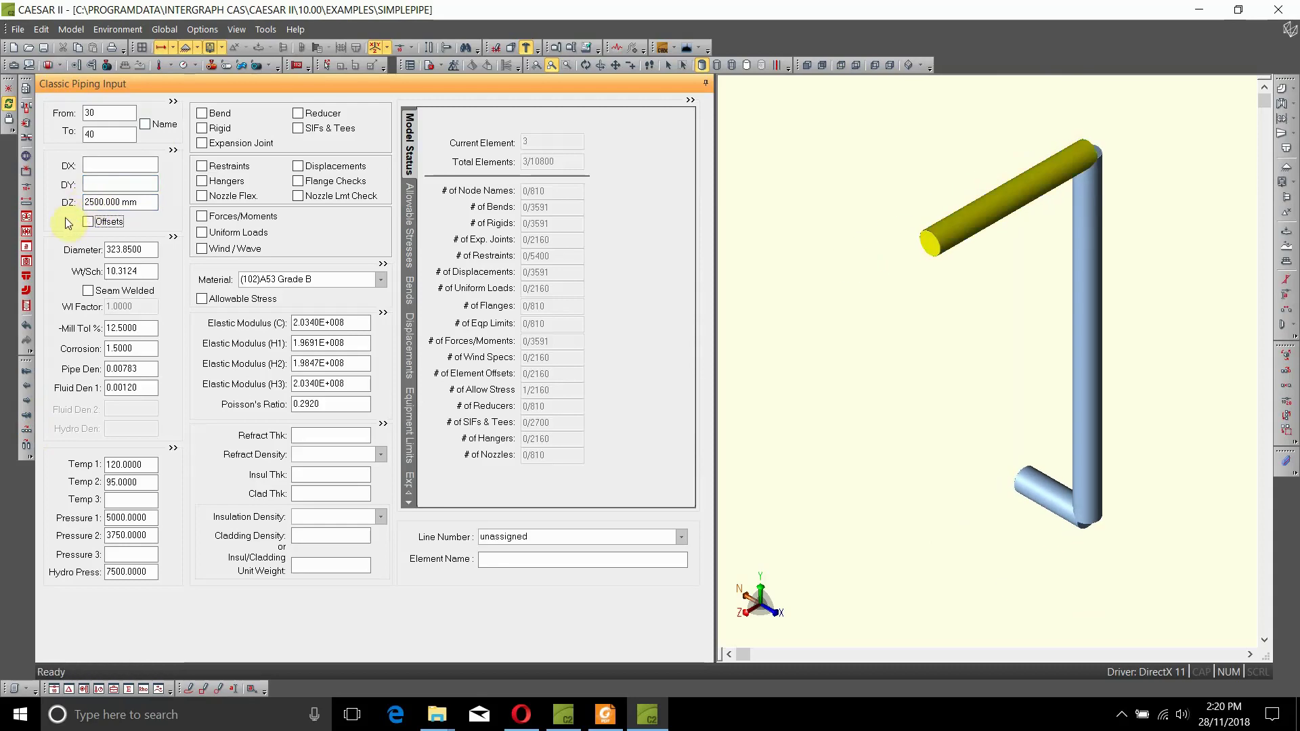
- Continue to element 40–50 running 5000 mm along X
{"action": "left_click", "coordinate": [22, 442]}
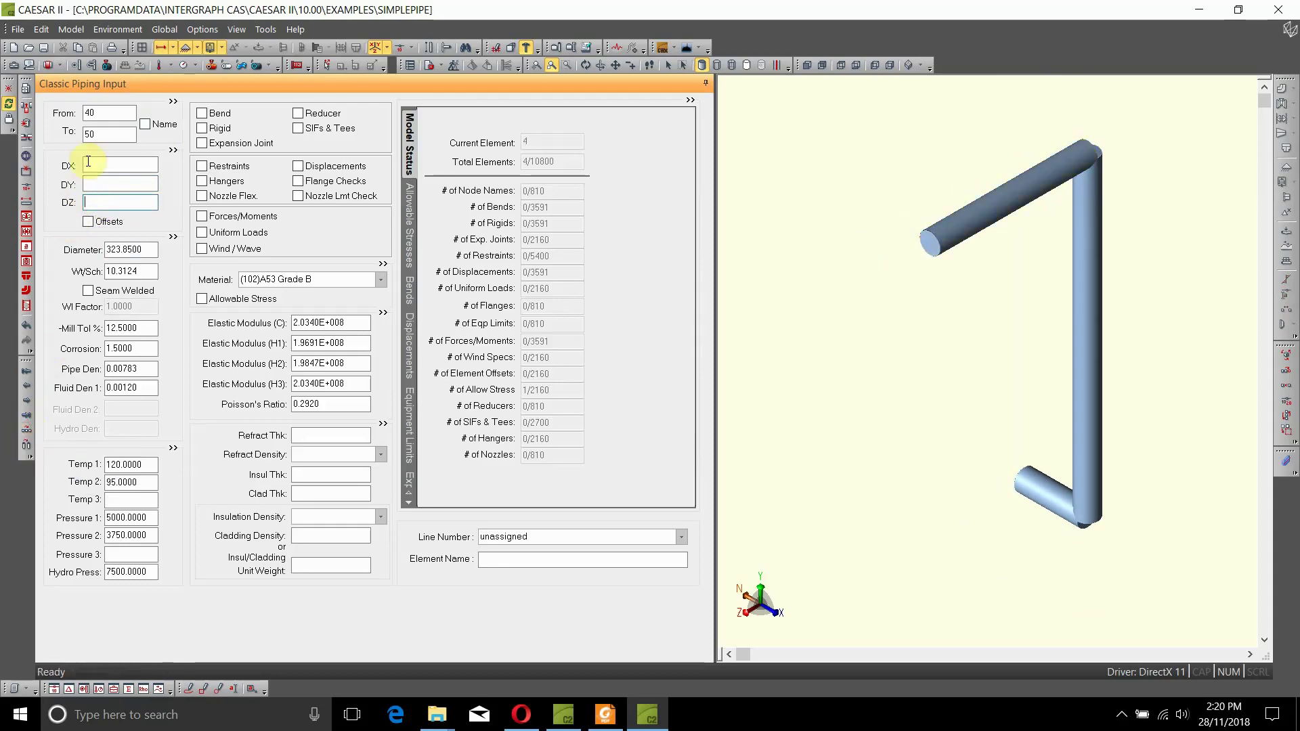
{"action": "type", "text": "5000"}
{"action": "key", "text": "Tab"}
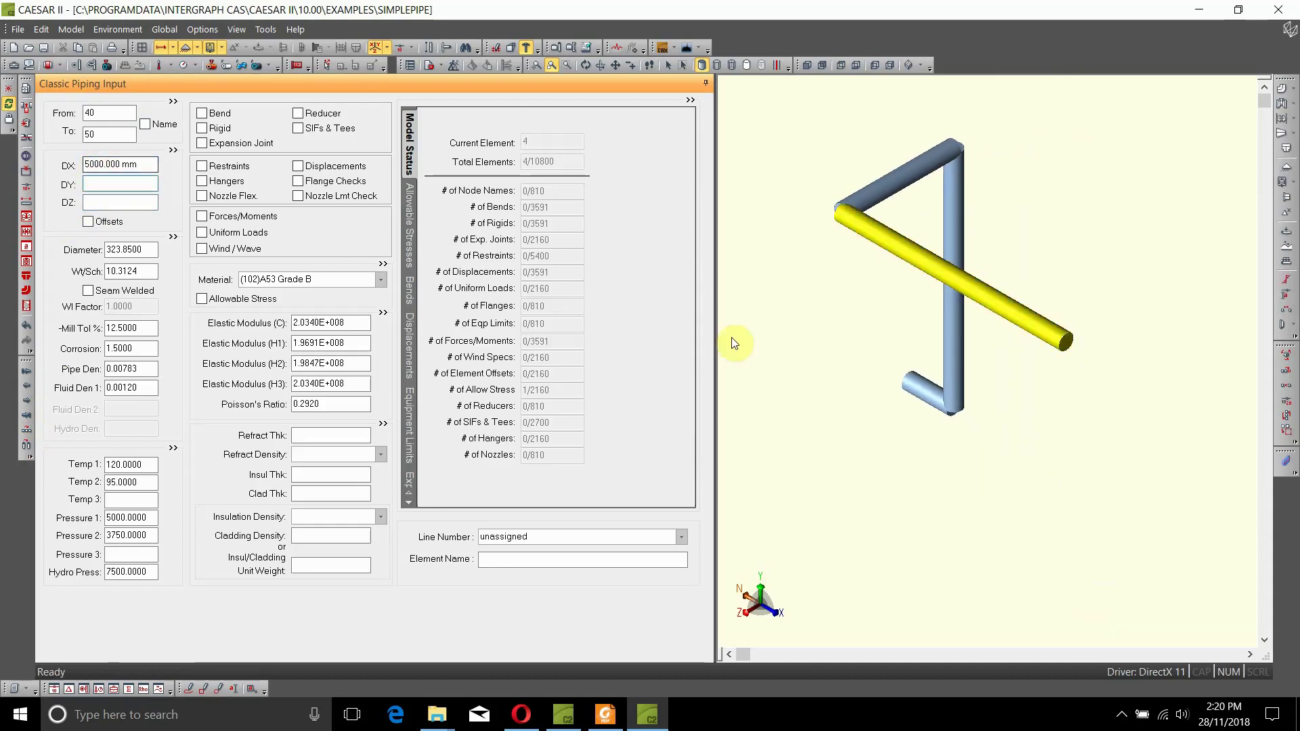